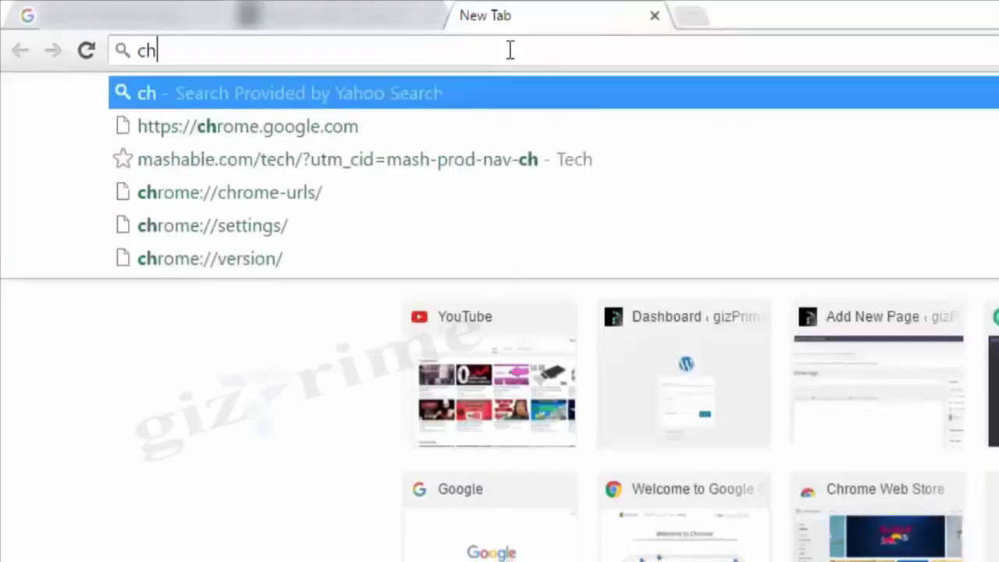
Step: Load chrome://plugins from the address bar suggestion list
{"action": "type", "text": "rome"}
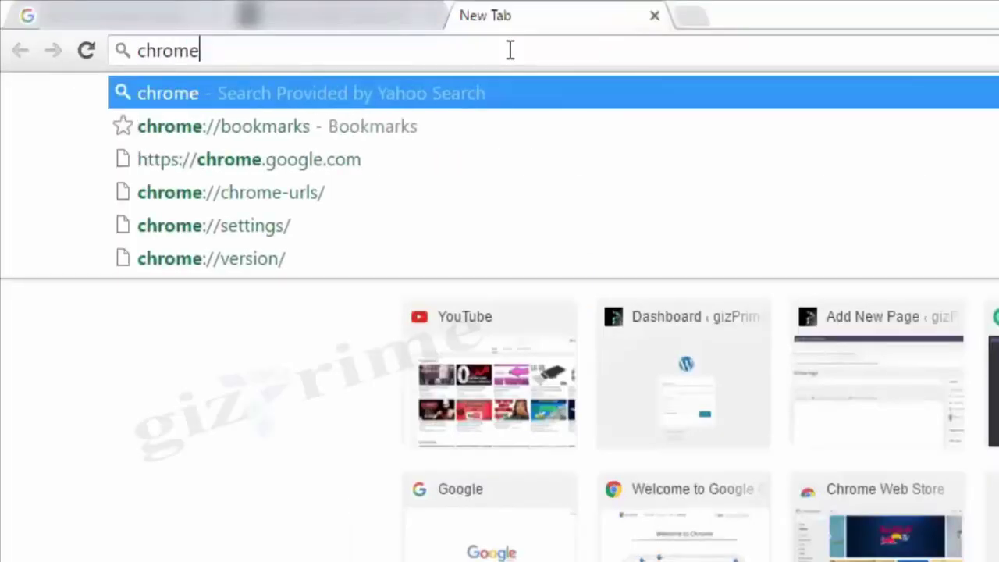
{"action": "type", "text": ":"}
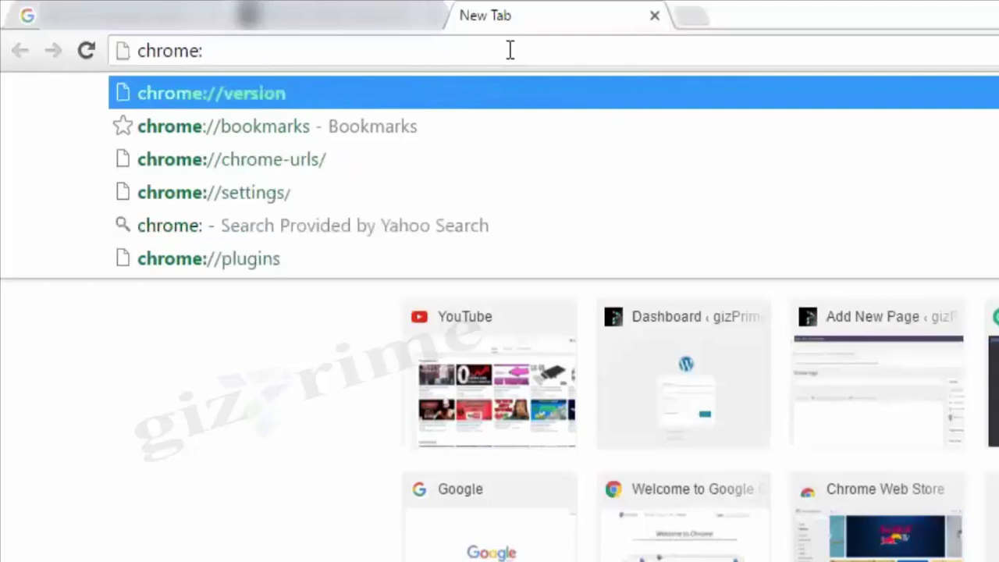
{"action": "type", "text": "//"}
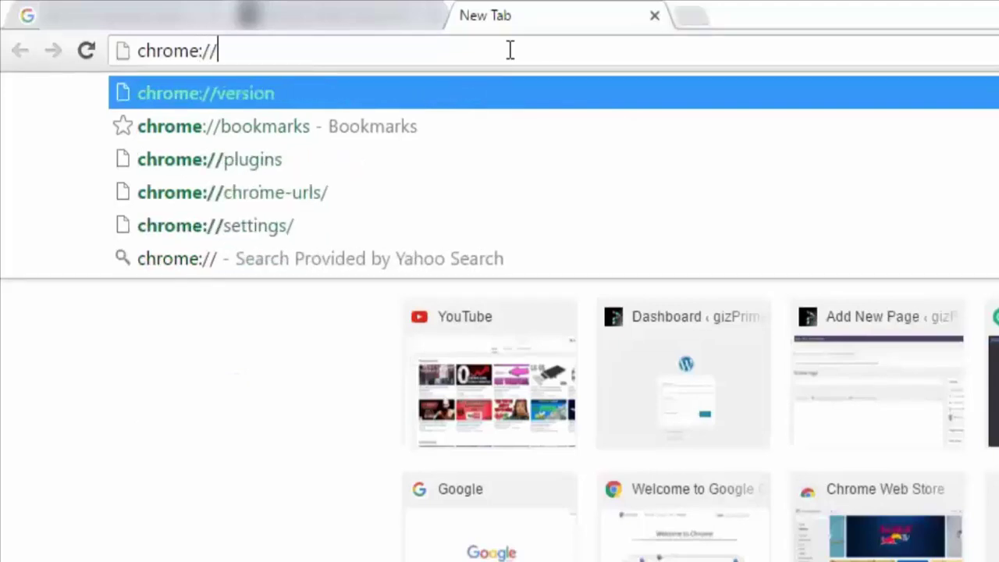
{"action": "key", "text": "Down"}
{"action": "key", "text": "Down"}
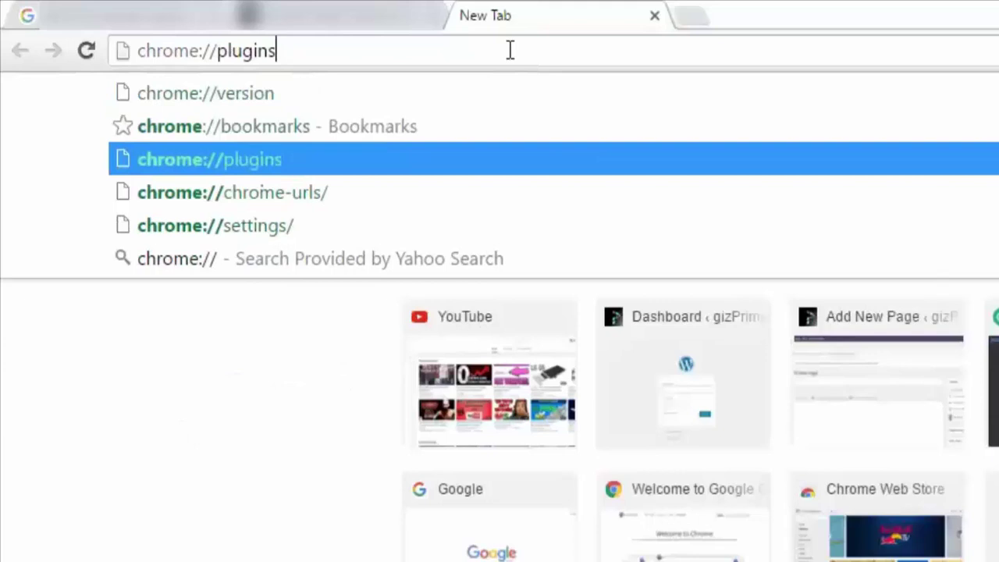
{"action": "key", "text": "Return"}
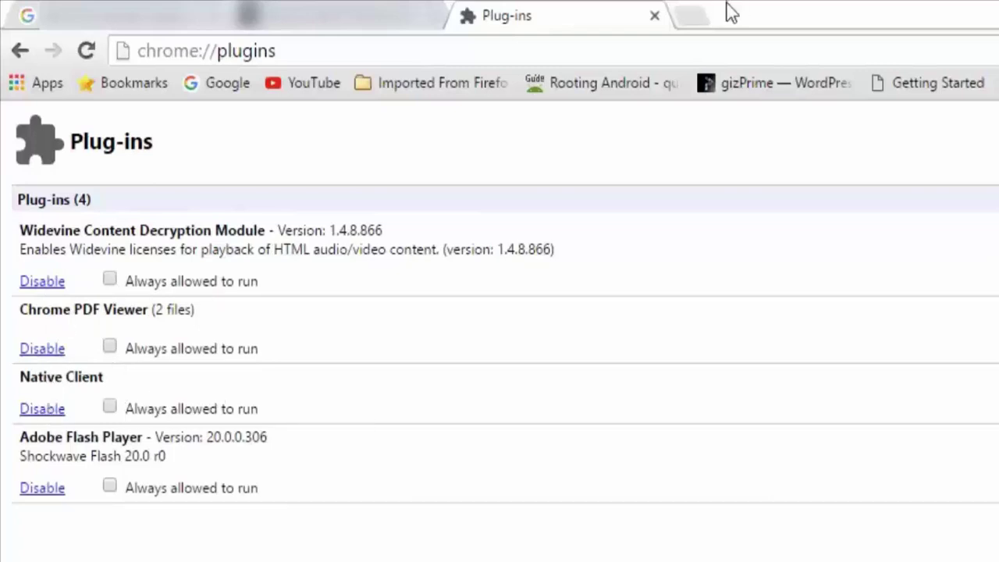
Step: Change the address from chrome://plugins to chrome://extensions and load it
{"action": "left_click", "coordinate": [696, 56]}
{"action": "key", "text": "End"}
{"action": "key", "text": "BackSpace"}
{"action": "key", "text": "BackSpace"}
{"action": "key", "text": "BackSpace"}
{"action": "key", "text": "BackSpace"}
{"action": "key", "text": "BackSpace"}
{"action": "key", "text": "BackSpace"}
{"action": "key", "text": "BackSpace"}
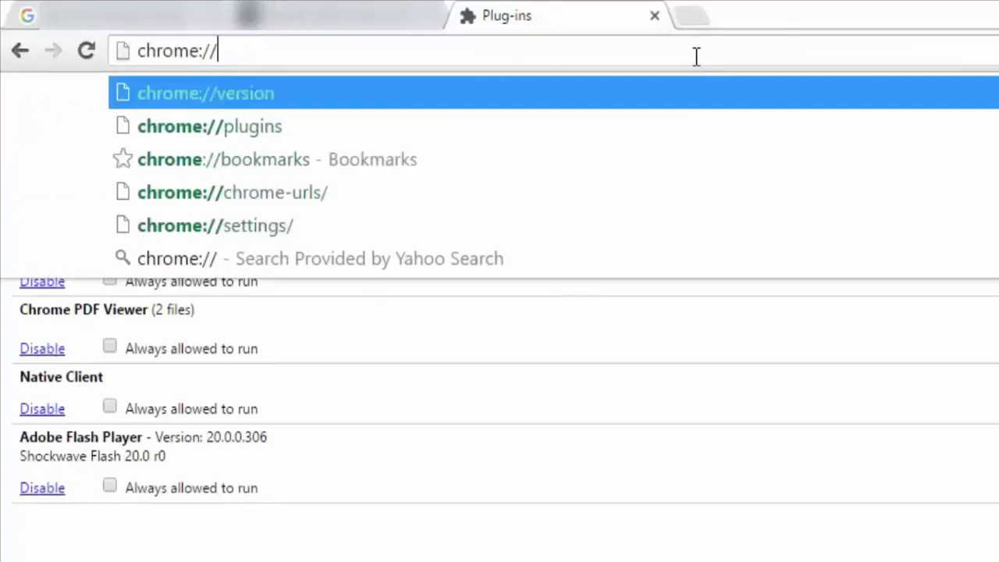
{"action": "type", "text": "extensions"}
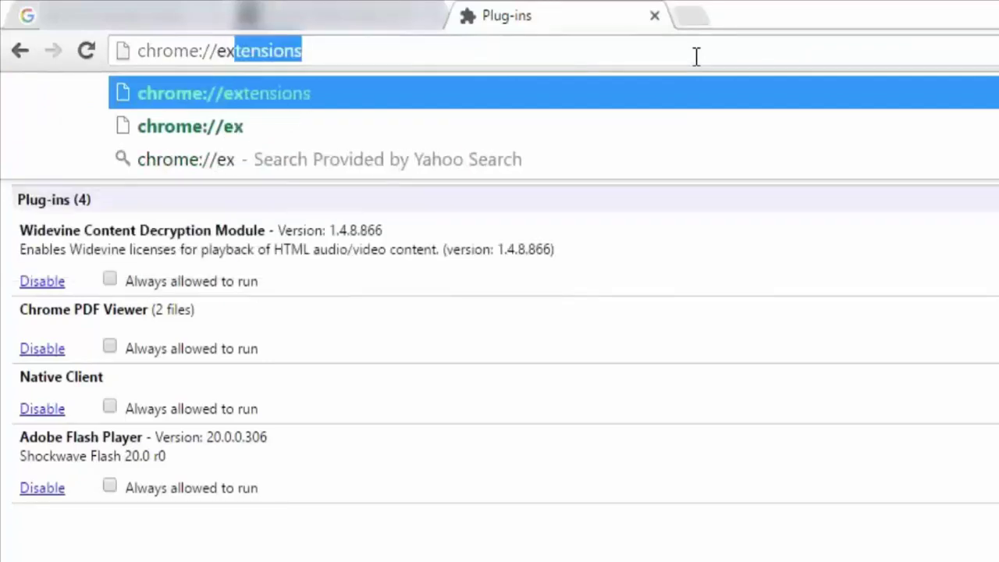
{"action": "key", "text": "Return"}
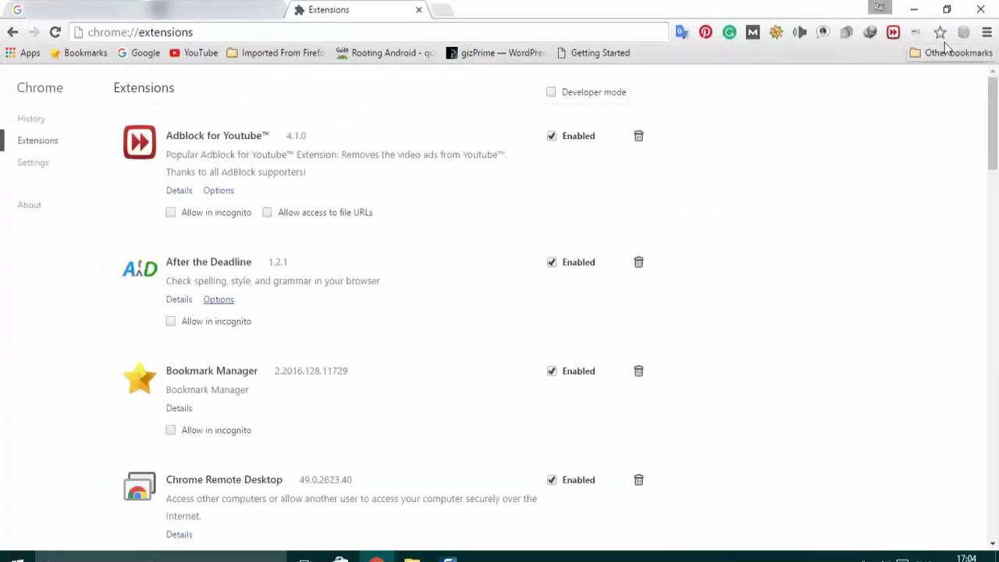
Step: Check the Chrome menu's More tools submenu, then dismiss it
{"action": "left_click", "coordinate": [987, 33]}
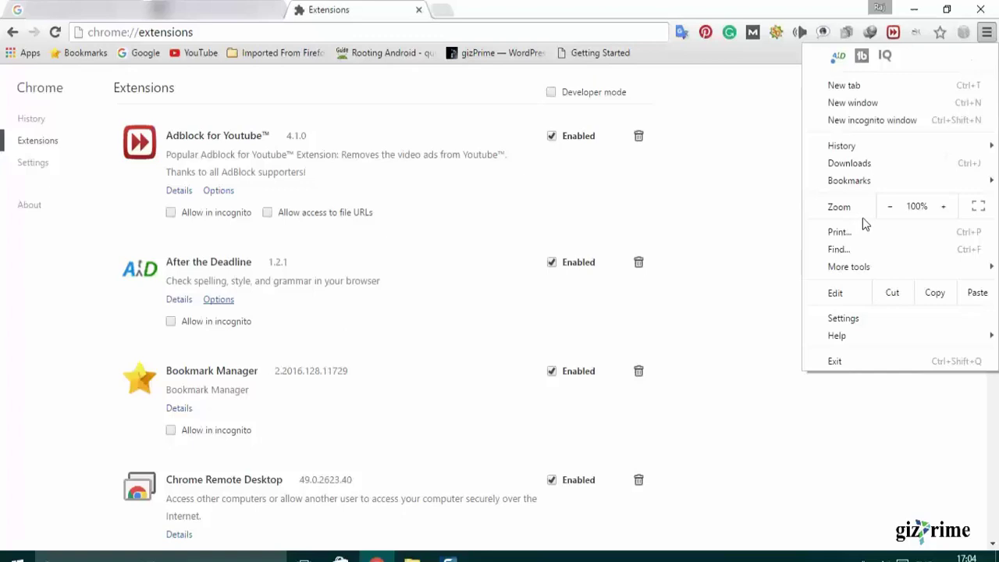
{"action": "mouse_move", "coordinate": [876, 269]}
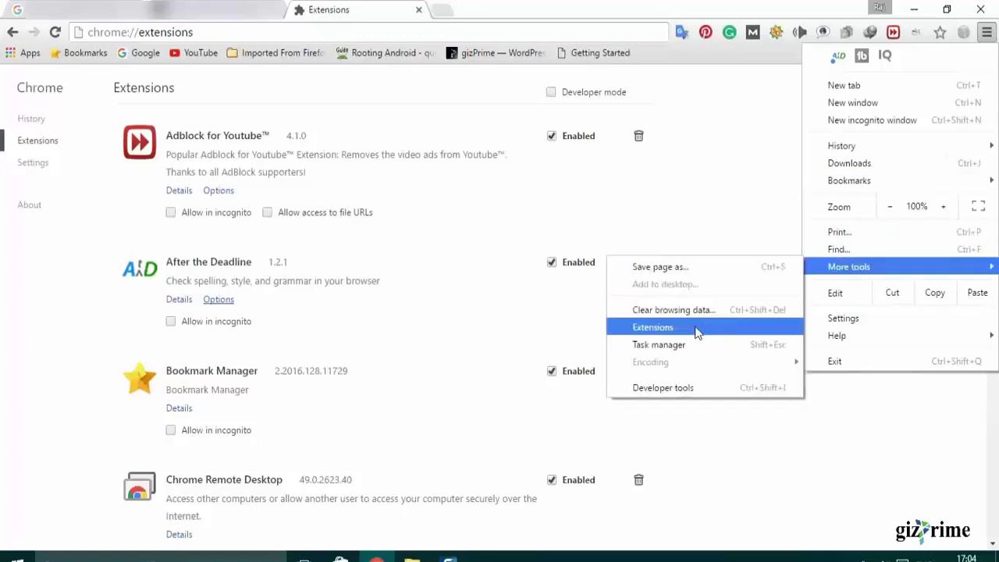
{"action": "left_click", "coordinate": [723, 127]}
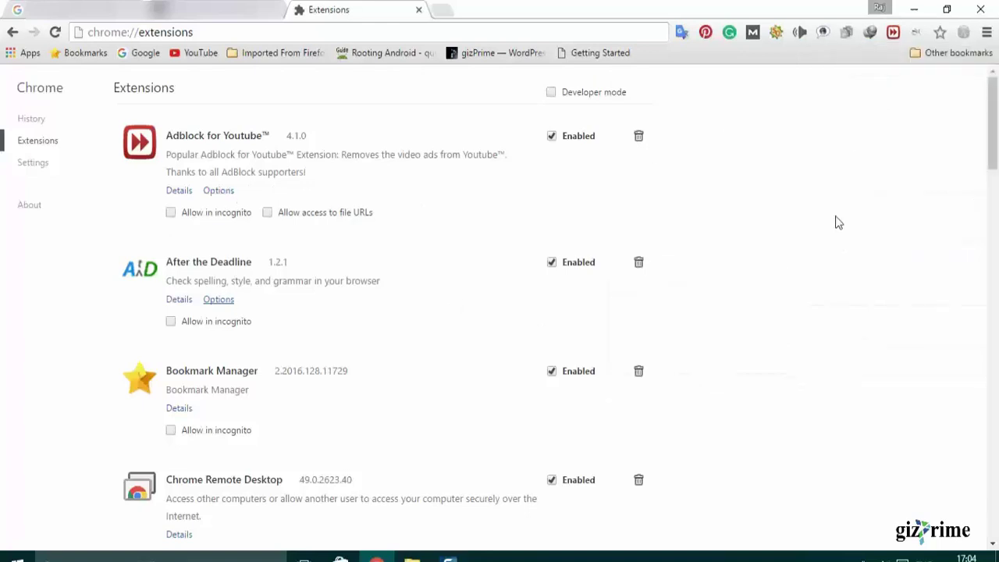
Step: Uncheck Enabled for Chrome Remote Desktop, Google Docs, Google Sheets and Google Slides
{"action": "left_click_drag", "start_coordinate": [995, 158], "coordinate": [995, 202]}
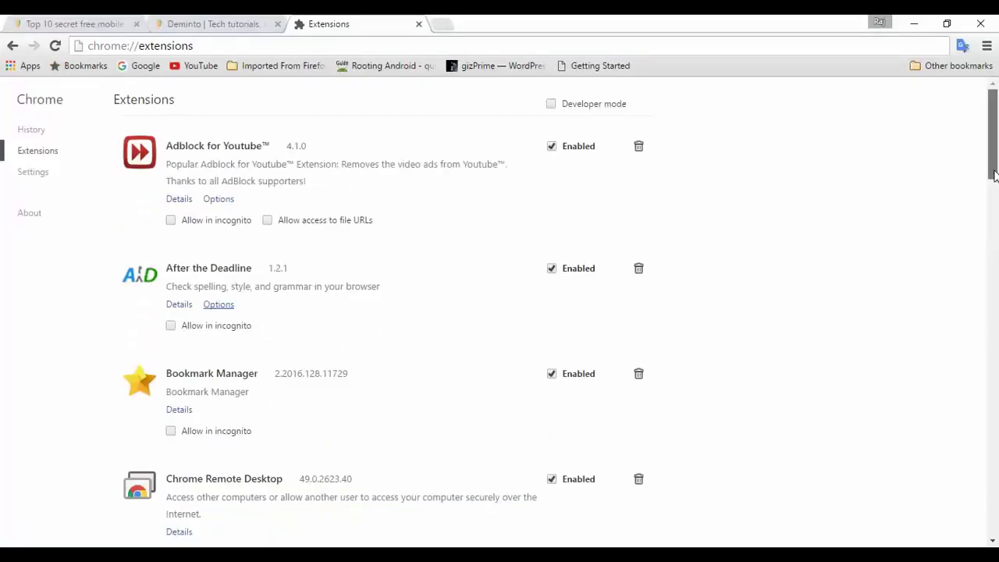
{"action": "left_click_drag", "start_coordinate": [995, 176], "coordinate": [994, 202]}
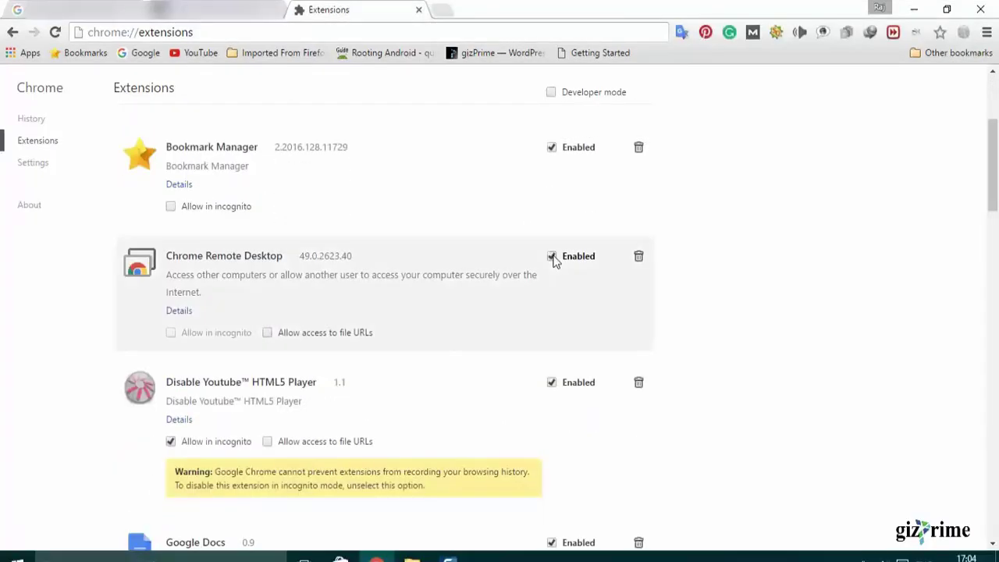
{"action": "left_click", "coordinate": [552, 256]}
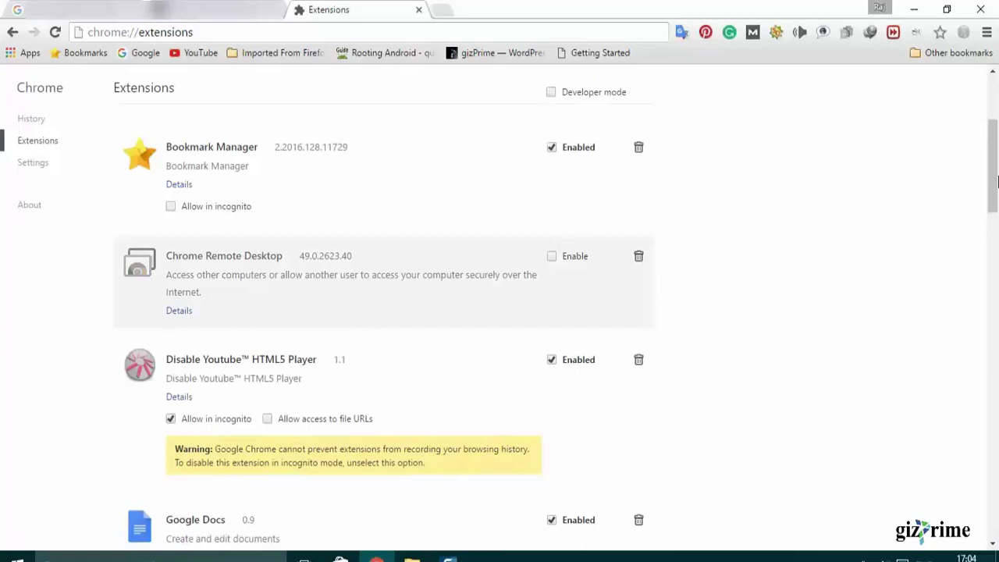
{"action": "left_click_drag", "start_coordinate": [996, 181], "coordinate": [997, 237]}
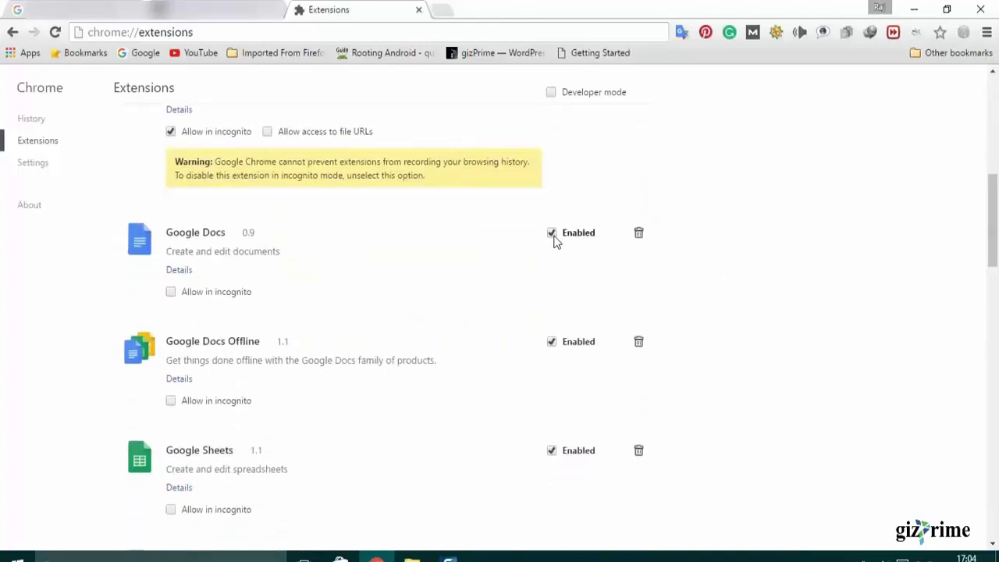
{"action": "left_click", "coordinate": [552, 234]}
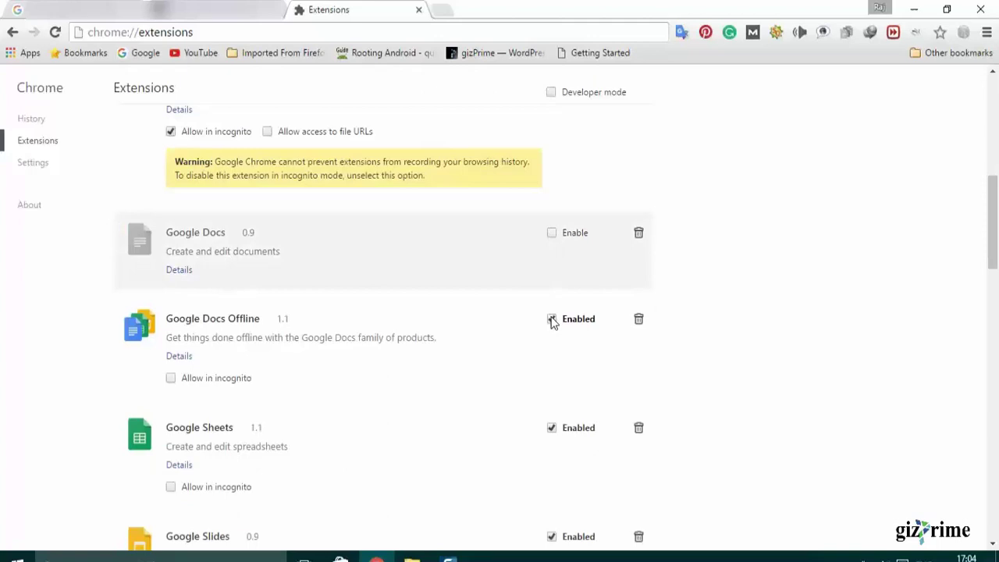
{"action": "left_click", "coordinate": [552, 428]}
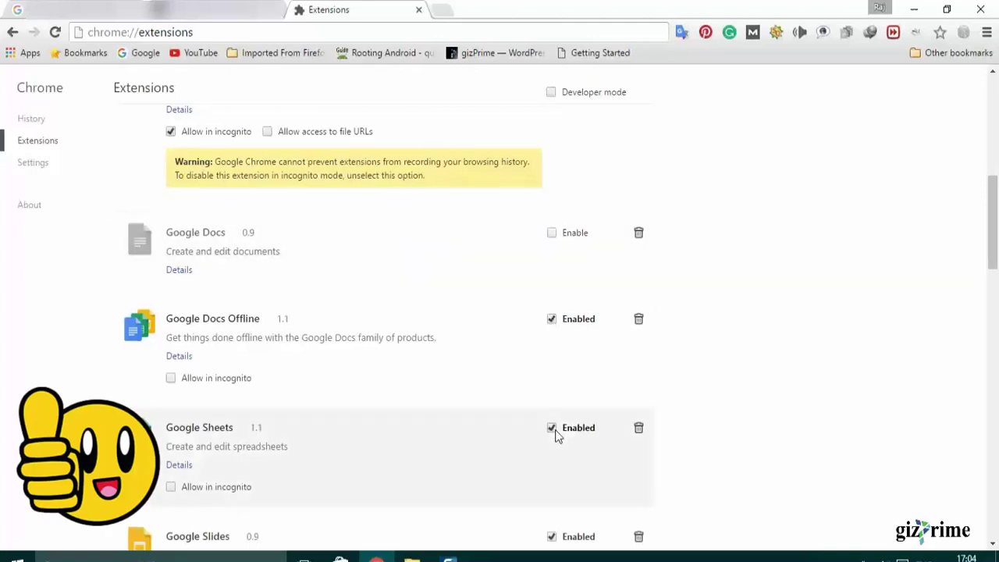
{"action": "scroll", "coordinate": [996, 231], "scroll_direction": "down", "scroll_amount": 3}
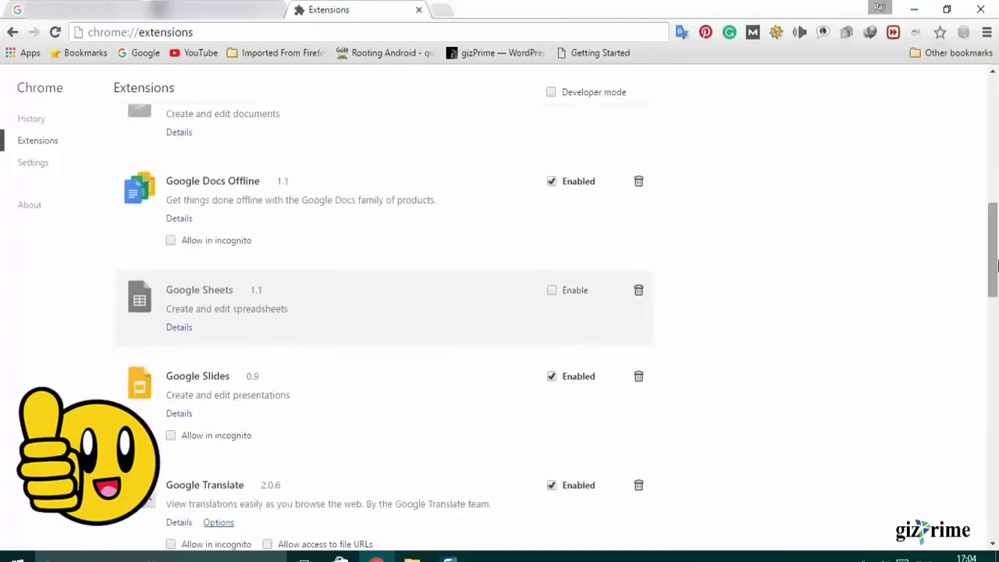
{"action": "left_click", "coordinate": [551, 377]}
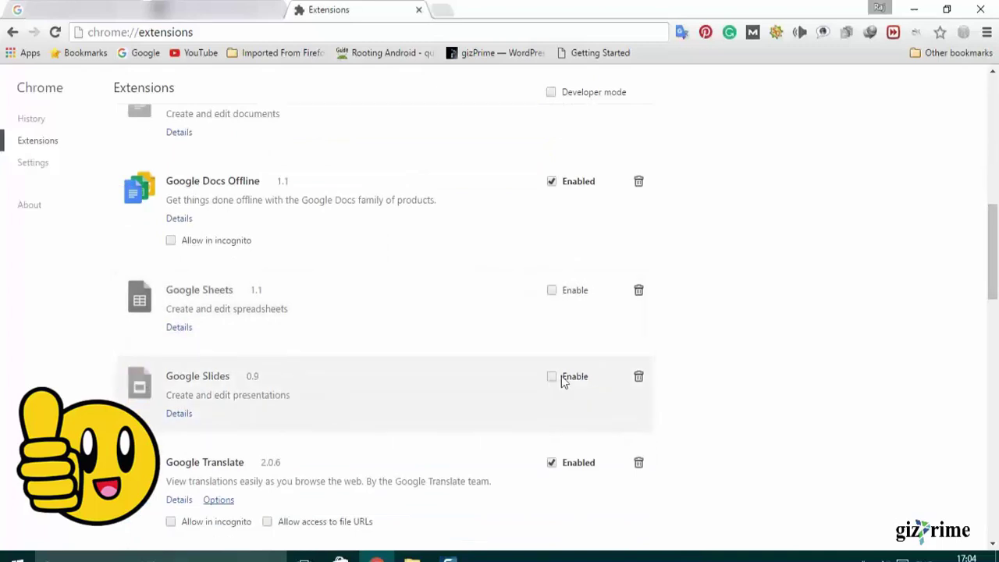
{"action": "left_click_drag", "start_coordinate": [996, 260], "coordinate": [996, 508]}
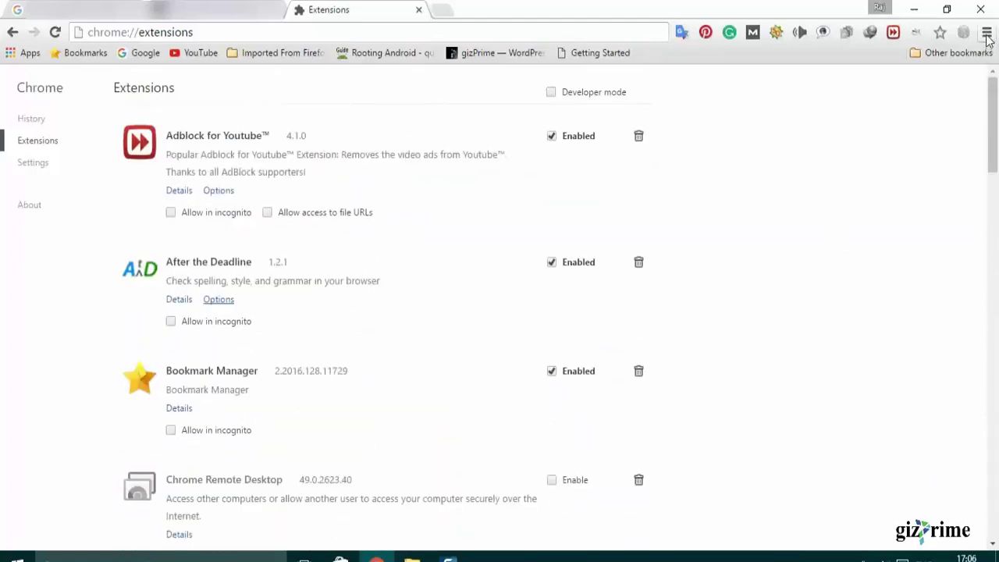
{"action": "left_click", "coordinate": [987, 33]}
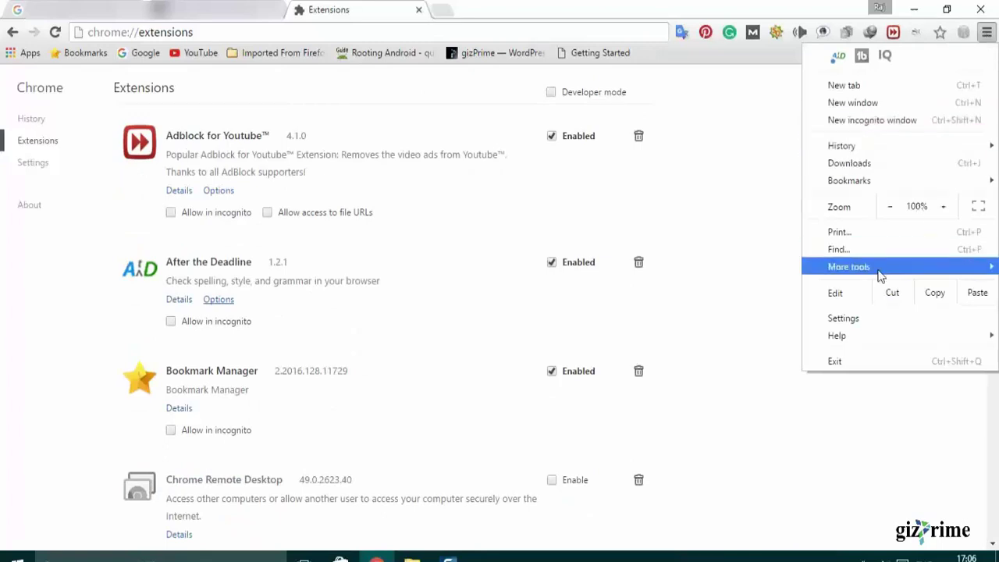
Step: Clear history, cookies, cache and passwords from the beginning of time
{"action": "mouse_move", "coordinate": [881, 275]}
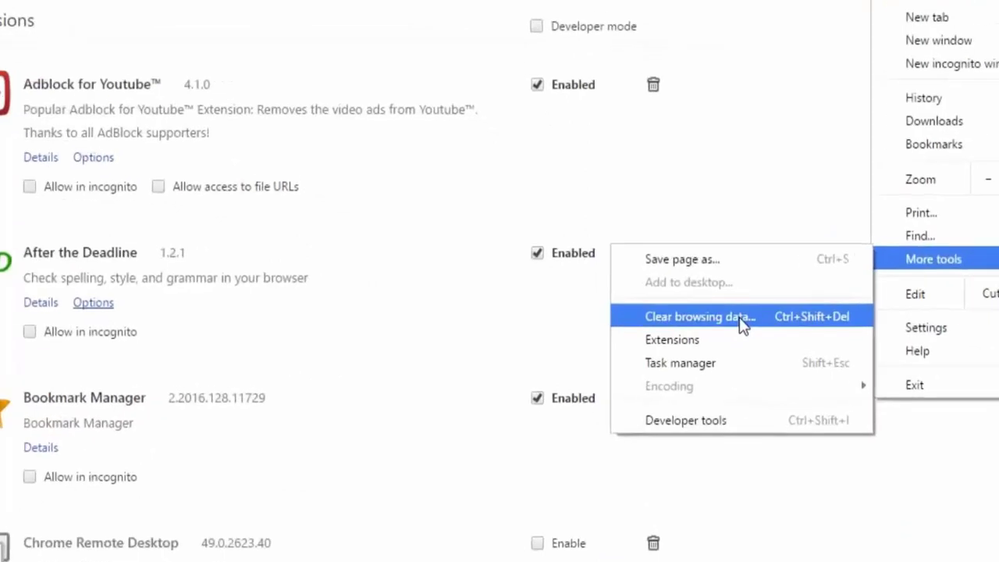
{"action": "left_click", "coordinate": [729, 316]}
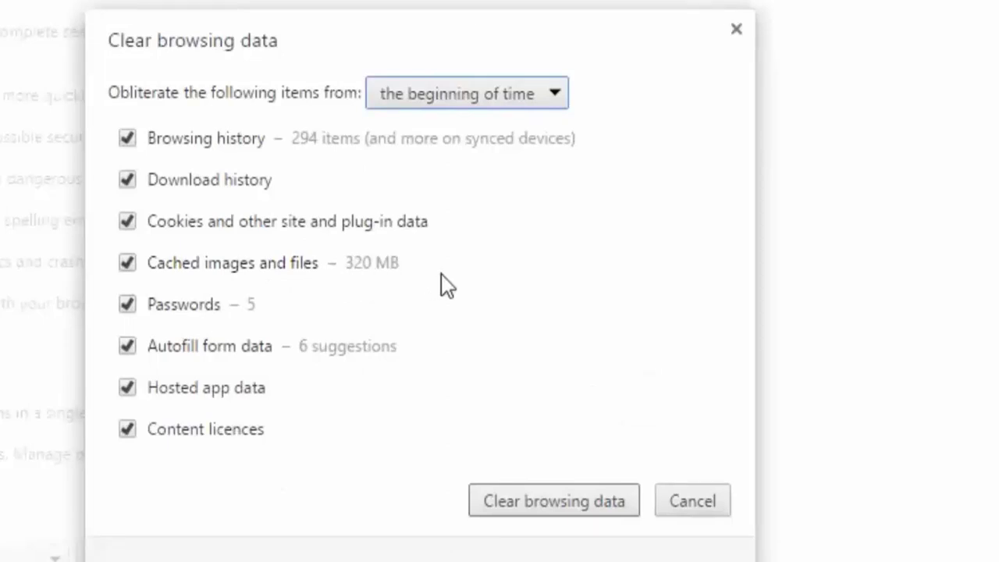
{"action": "left_click", "coordinate": [530, 96]}
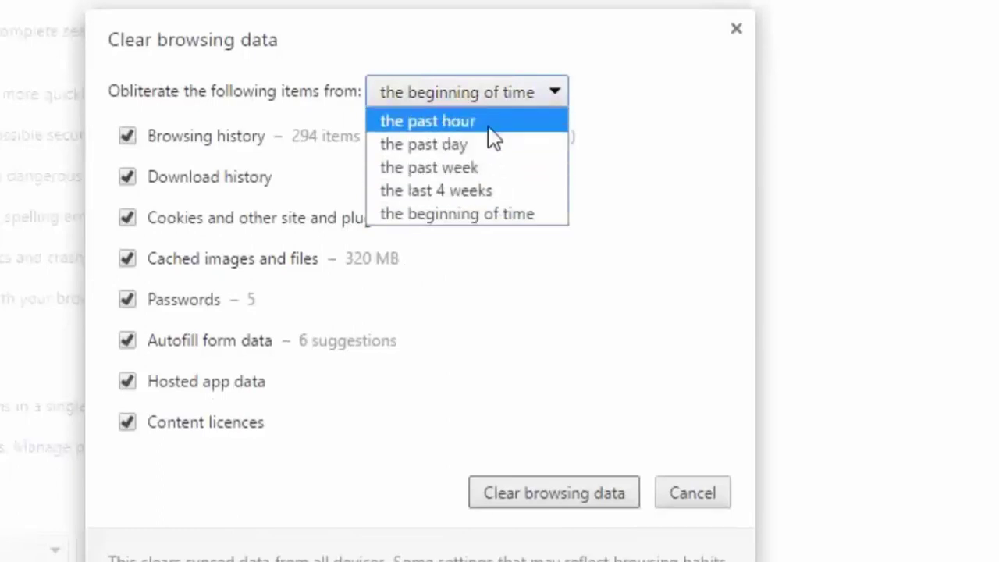
{"action": "left_click", "coordinate": [511, 217]}
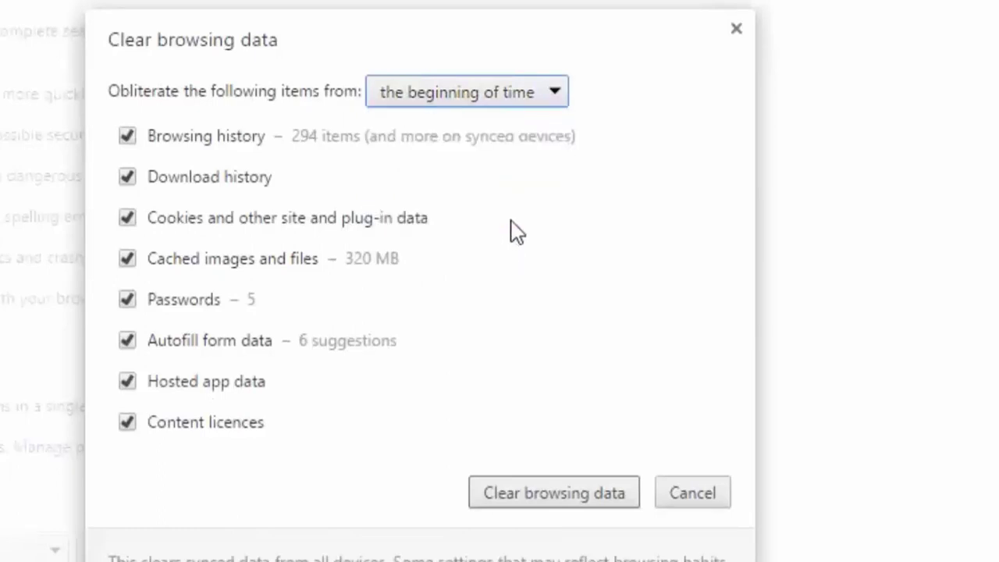
{"action": "left_click", "coordinate": [572, 500]}
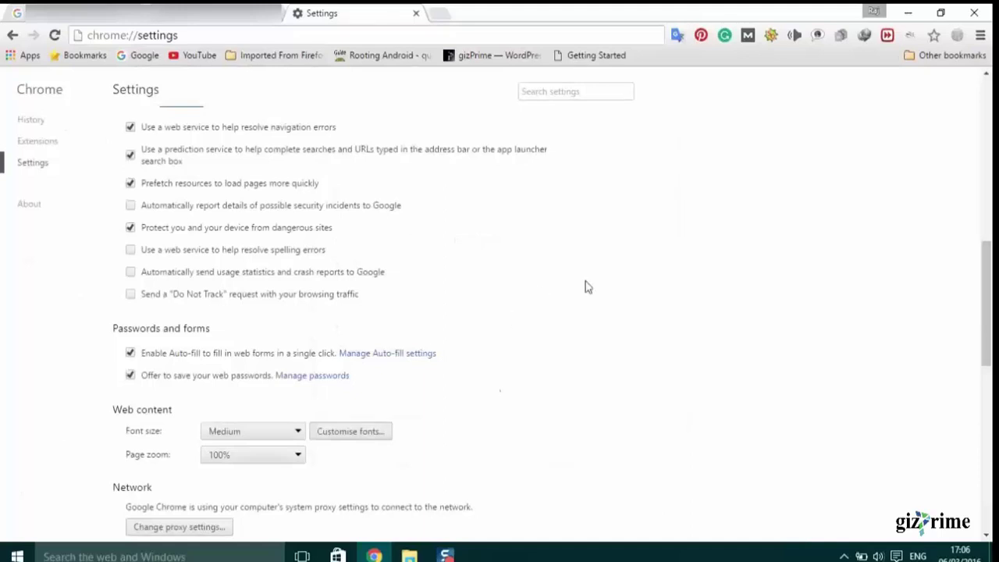
Step: Go to the History page from the Settings sidebar, showing no entries
{"action": "left_click_drag", "start_coordinate": [992, 300], "coordinate": [986, 174]}
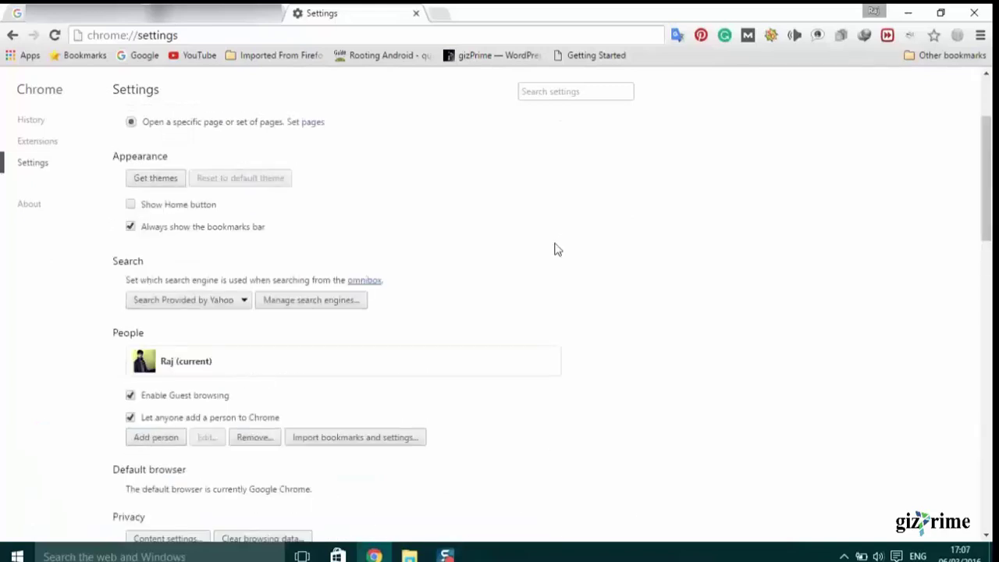
{"action": "left_click", "coordinate": [35, 125]}
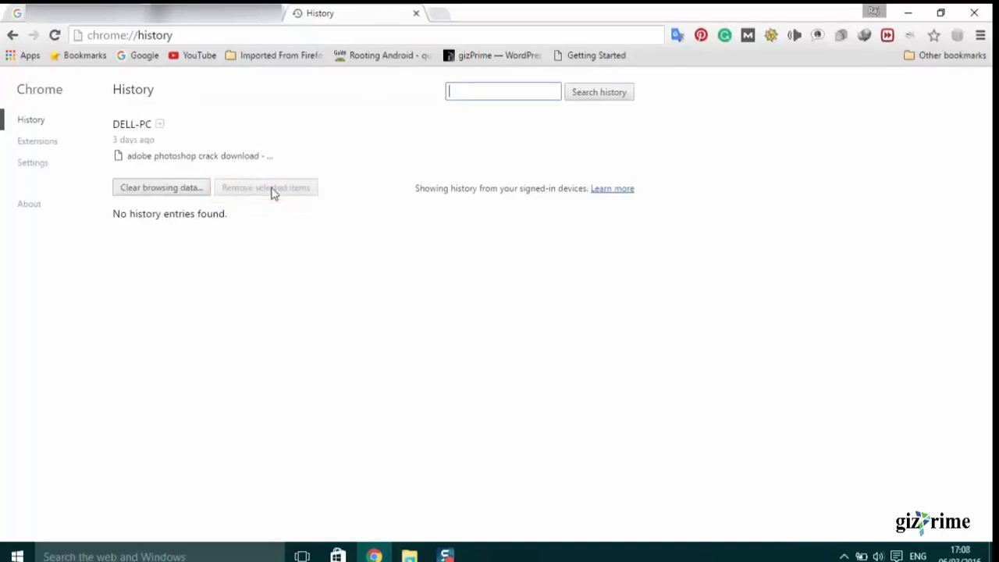
Step: Open a New Tab page and close the History tab
{"action": "left_click", "coordinate": [441, 14]}
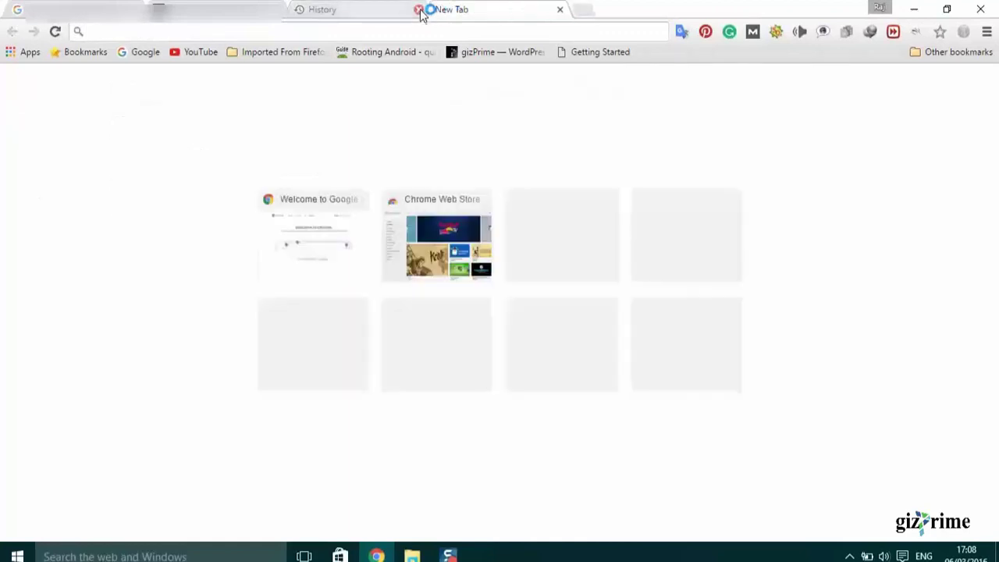
{"action": "left_click", "coordinate": [419, 10]}
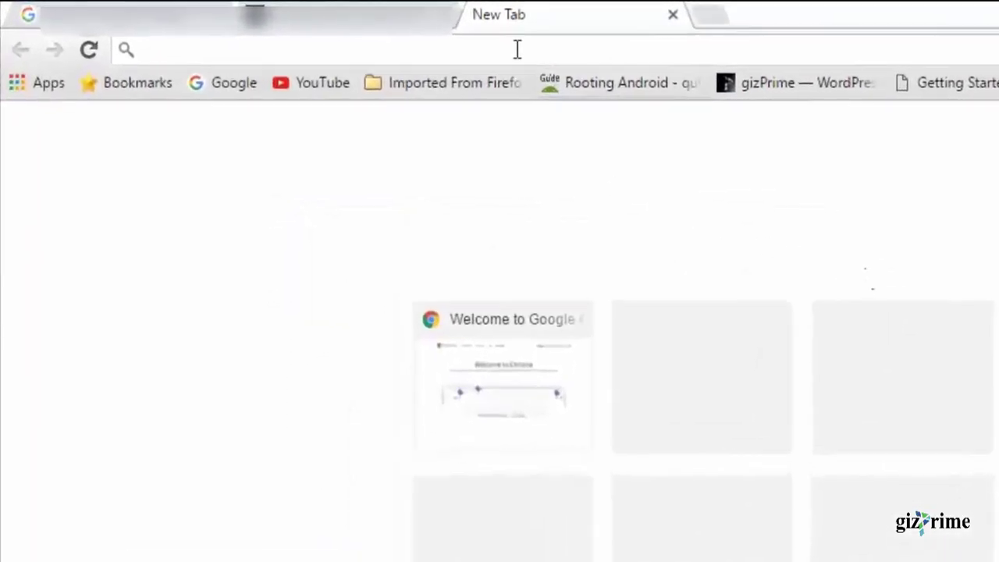
{"action": "type", "text": "www.google.com/chrome/srt/"}
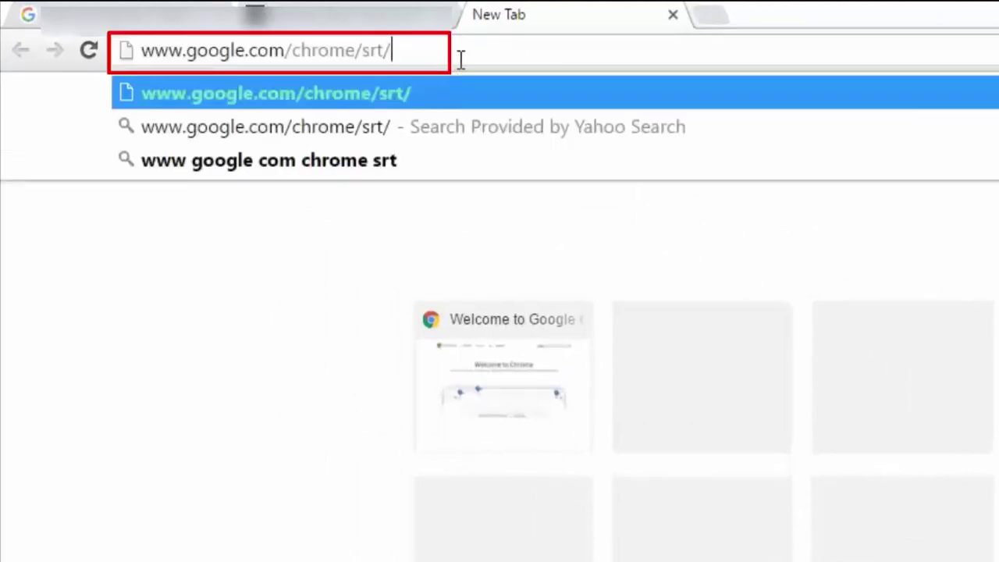
{"action": "key", "text": "Return"}
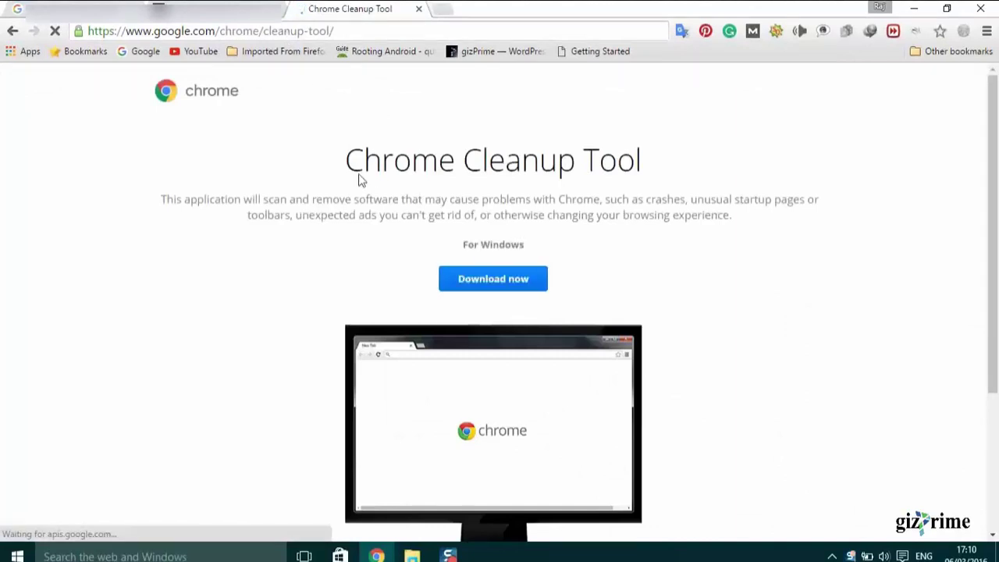
Step: Download chrome_cleanup_tool.exe after accepting the terms, saving it through IDM
{"action": "left_click", "coordinate": [509, 279]}
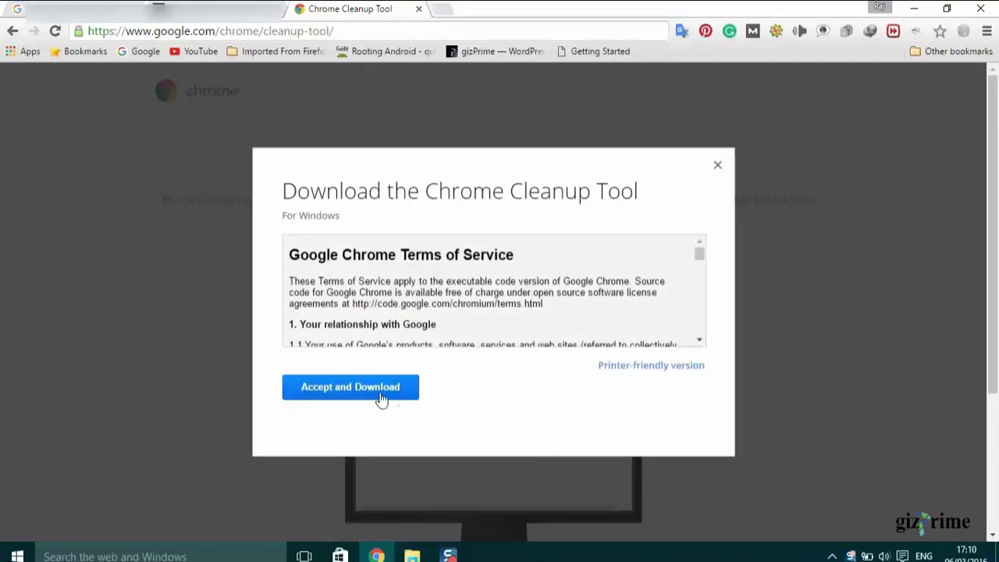
{"action": "left_click", "coordinate": [380, 393]}
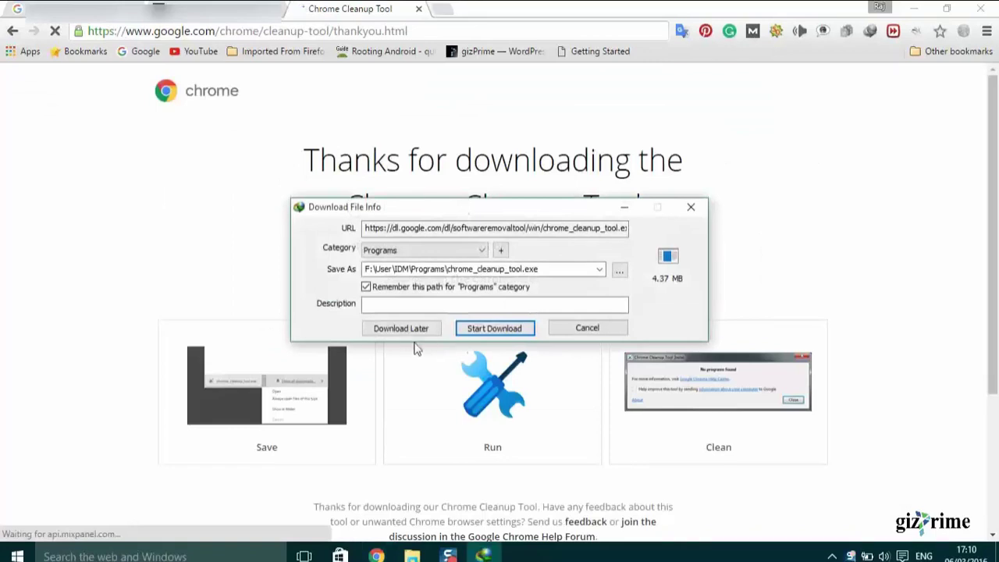
{"action": "left_click", "coordinate": [499, 328]}
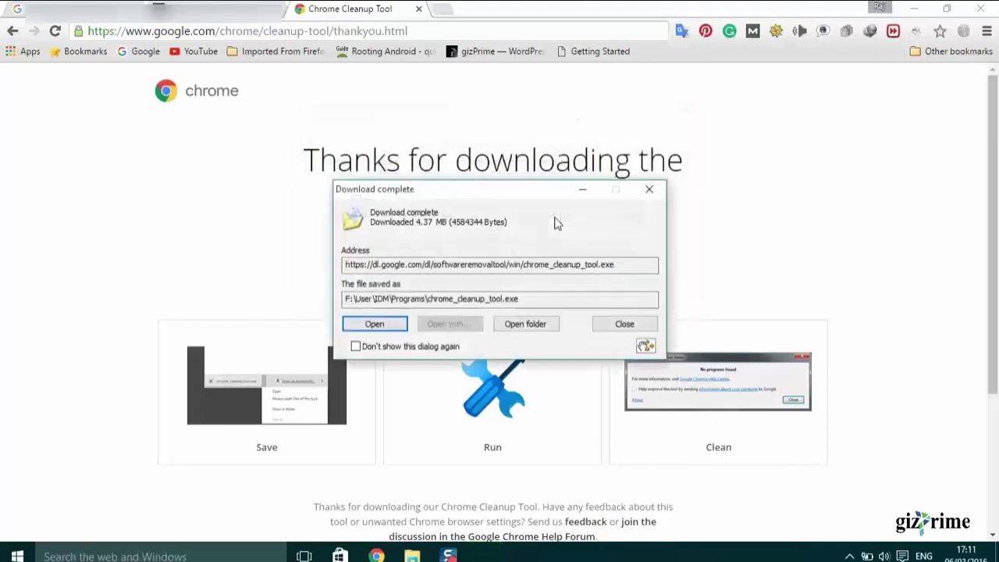
{"action": "left_click", "coordinate": [393, 331]}
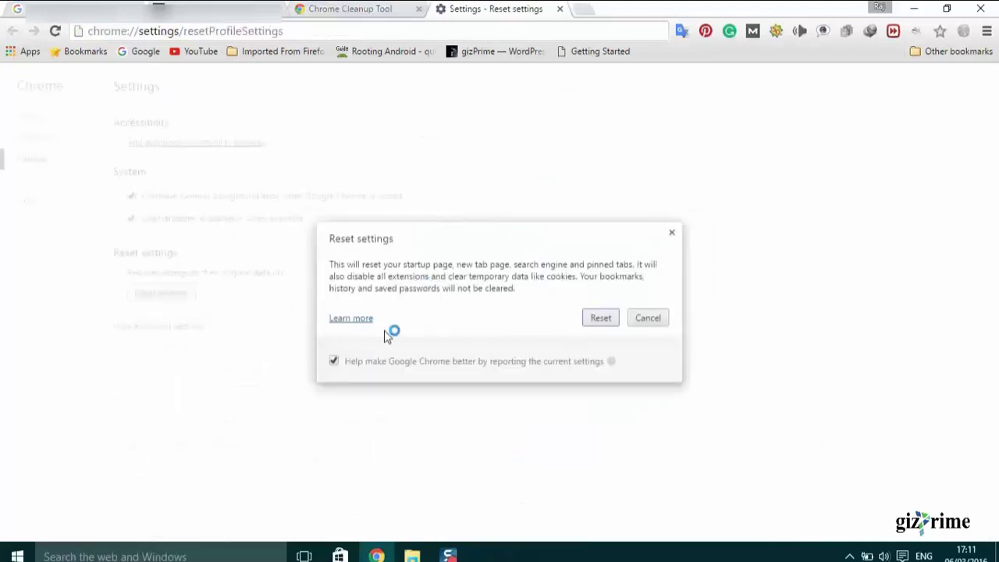
Step: Confirm resetting Chrome settings to defaults, then exit Chrome from its menu
{"action": "left_click", "coordinate": [601, 318]}
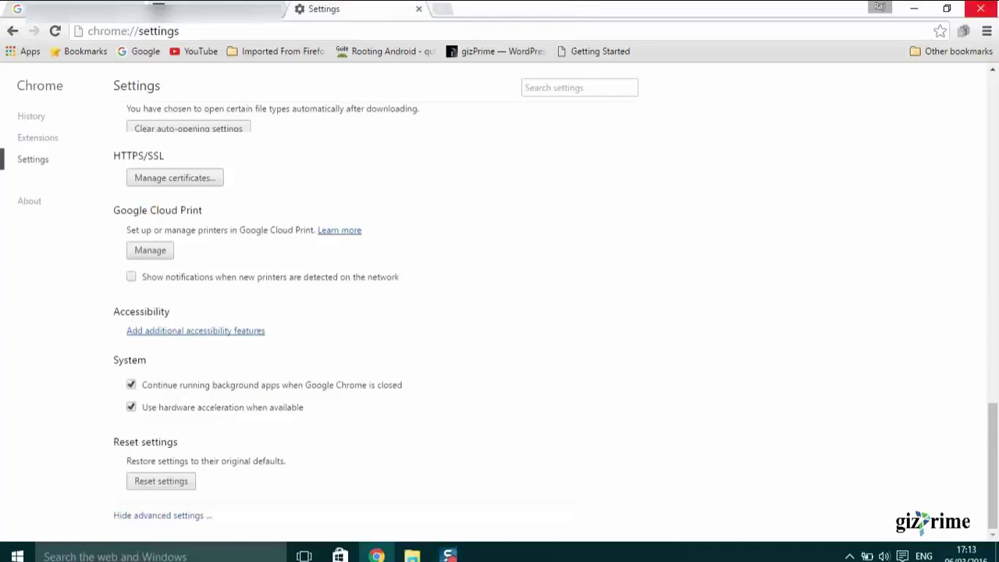
{"action": "left_click", "coordinate": [986, 31]}
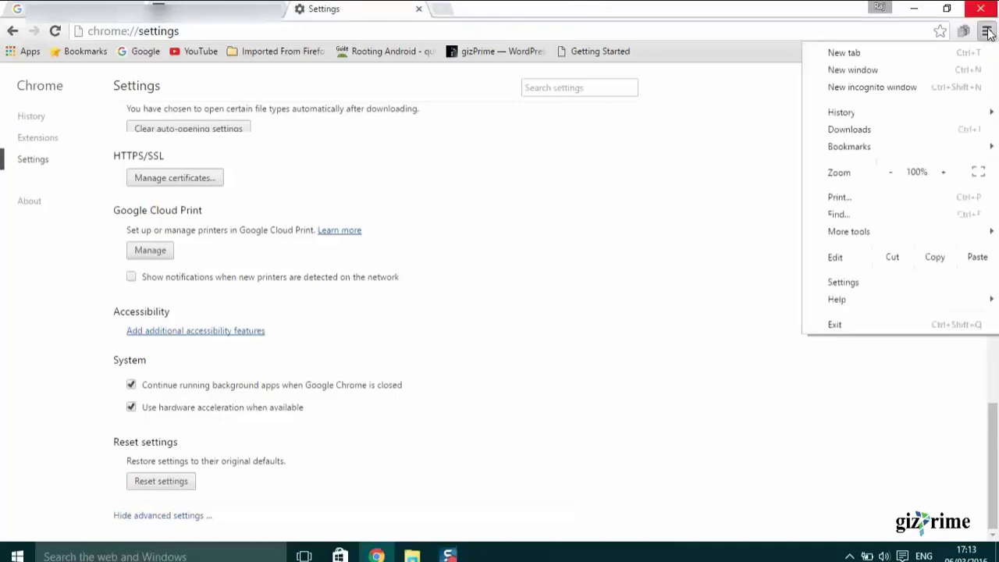
{"action": "left_click", "coordinate": [863, 325]}
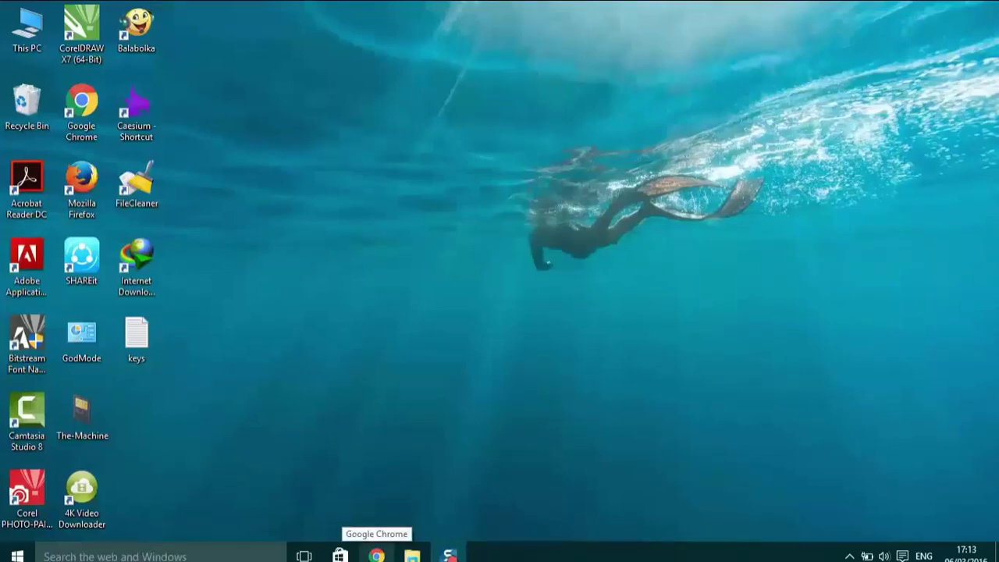
Step: Relaunch Chrome and open malwarebytes.org from the 'mal' omnibox suggestion
{"action": "left_click", "coordinate": [376, 555]}
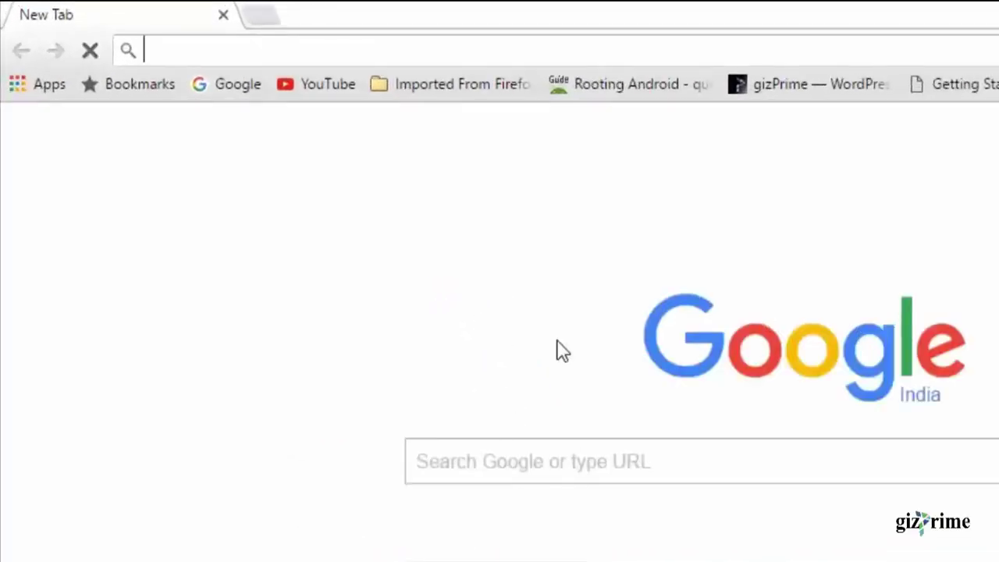
{"action": "type", "text": "mal"}
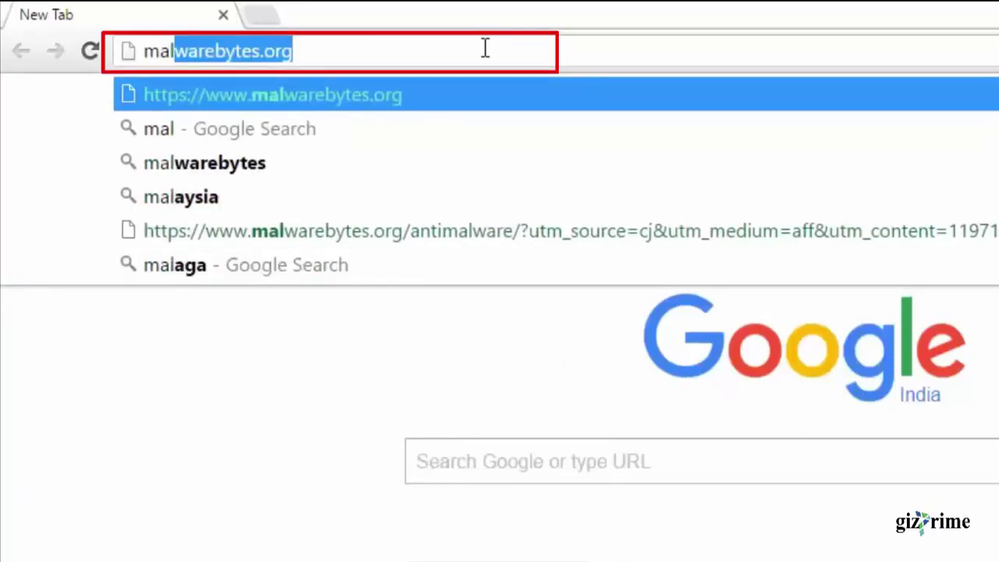
{"action": "key", "text": "Down"}
{"action": "key", "text": "Down"}
{"action": "key", "text": "Down"}
{"action": "key", "text": "Down"}
{"action": "key", "text": "Up"}
{"action": "key", "text": "Up"}
{"action": "key", "text": "Up"}
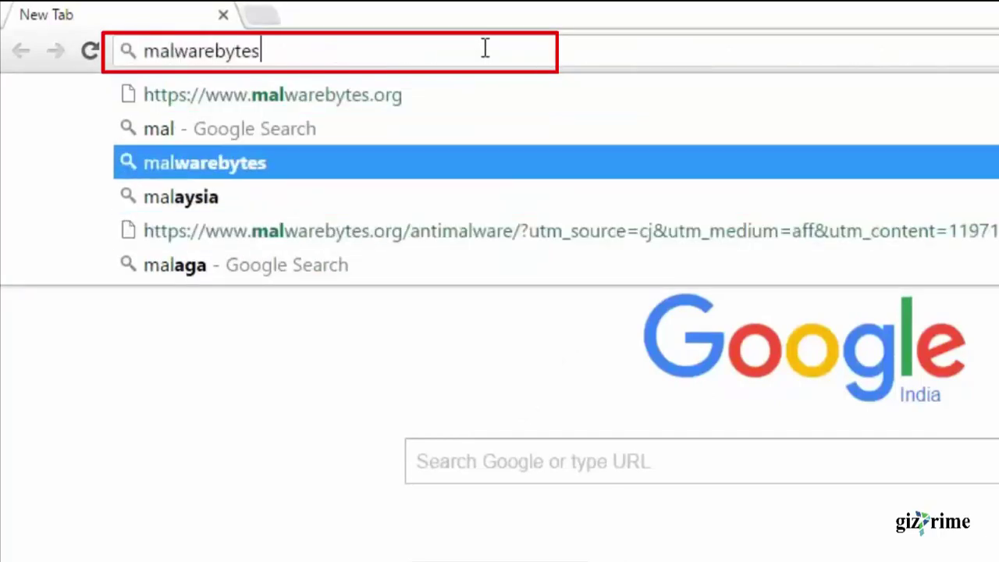
{"action": "key", "text": "Up"}
{"action": "key", "text": "Return"}
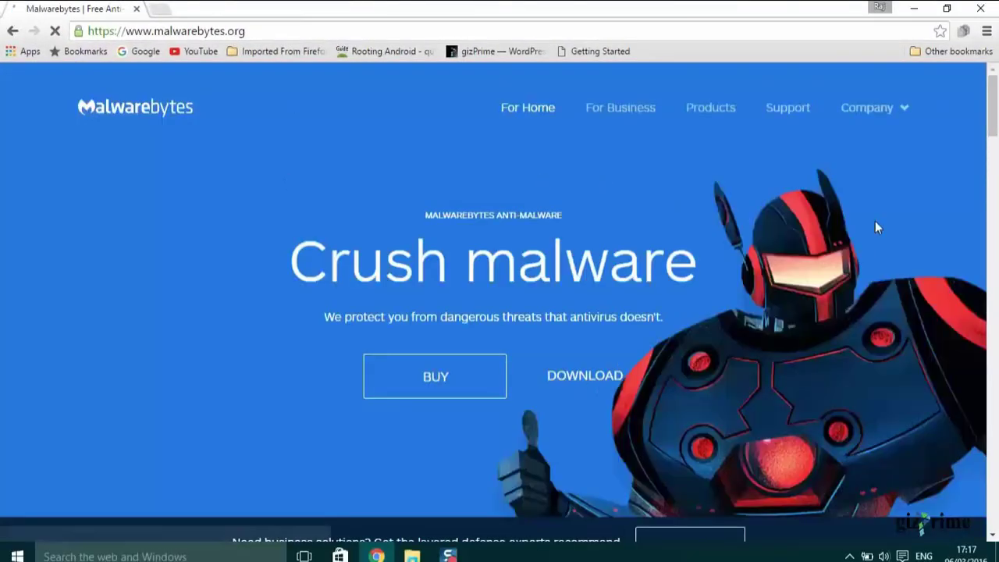
{"action": "left_click_drag", "start_coordinate": [995, 121], "coordinate": [995, 312]}
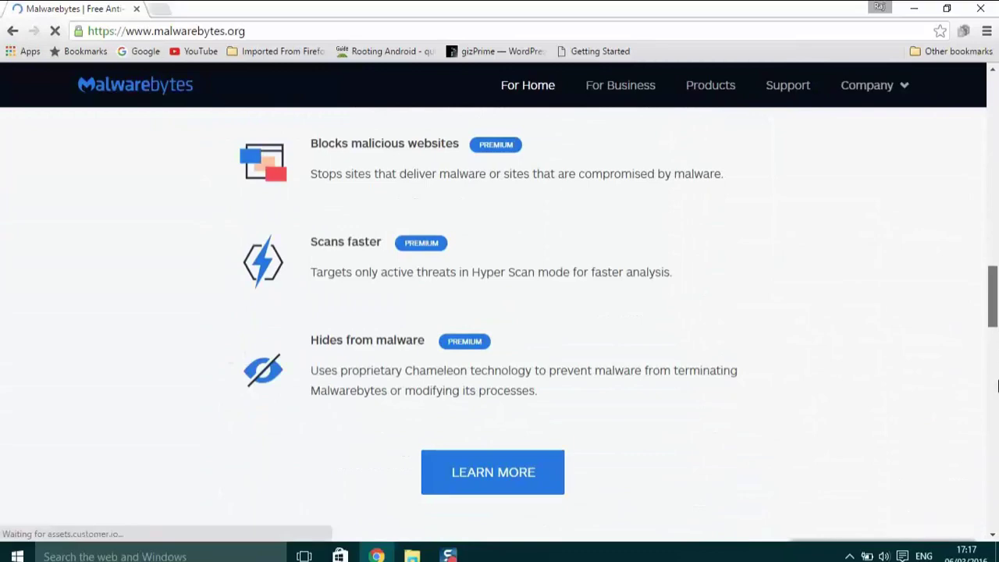
{"action": "scroll", "coordinate": [997, 385], "scroll_direction": "down", "scroll_amount": 1}
{"action": "scroll", "coordinate": [996, 384], "scroll_direction": "down", "scroll_amount": 5}
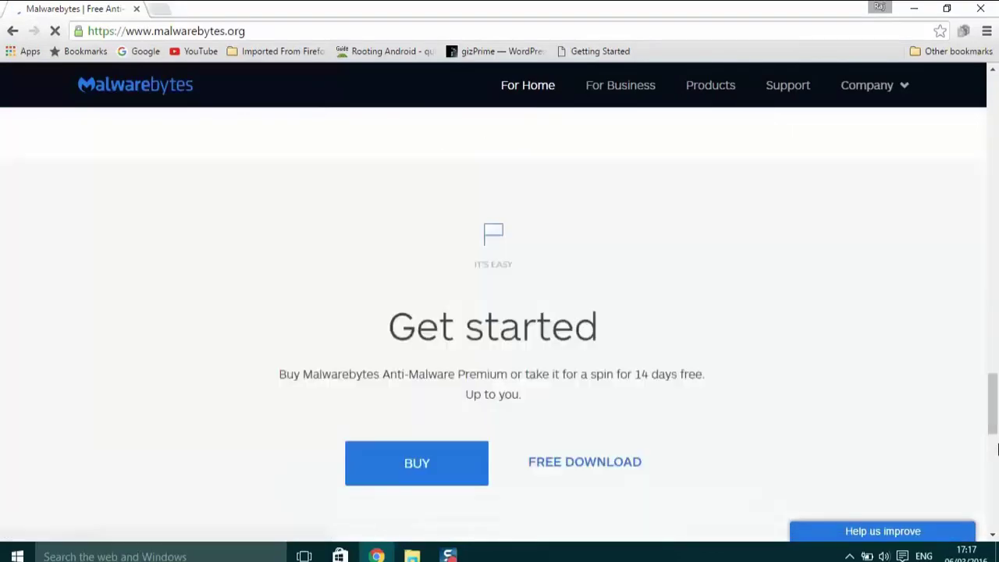
{"action": "left_click_drag", "start_coordinate": [996, 405], "coordinate": [997, 162]}
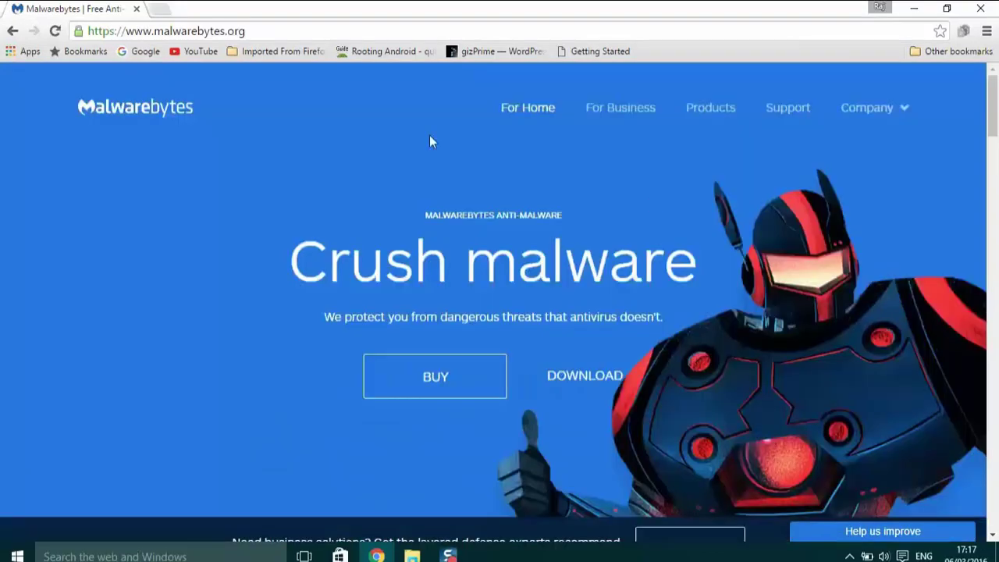
{"action": "left_click", "coordinate": [307, 33]}
{"action": "double_click", "coordinate": [307, 33]}
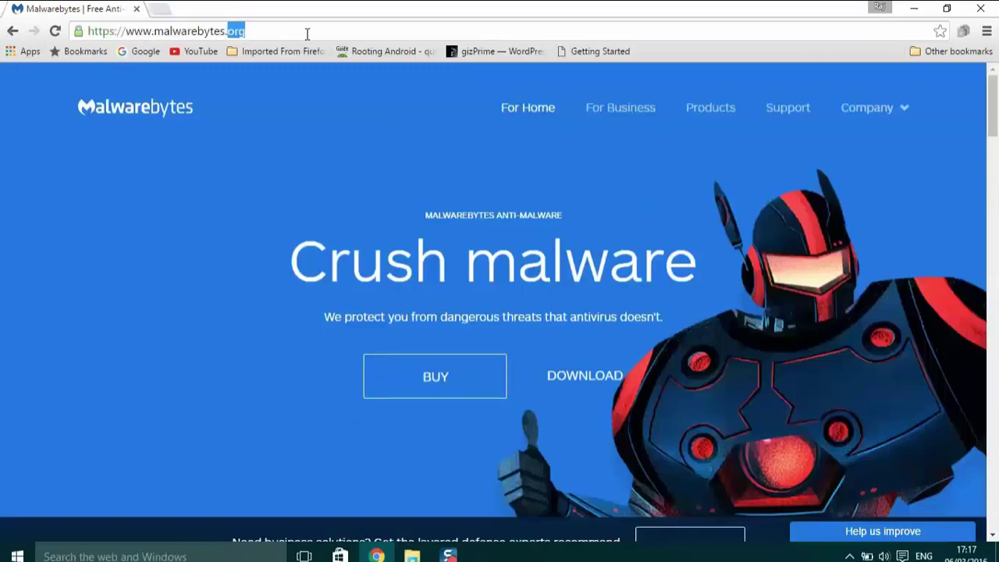